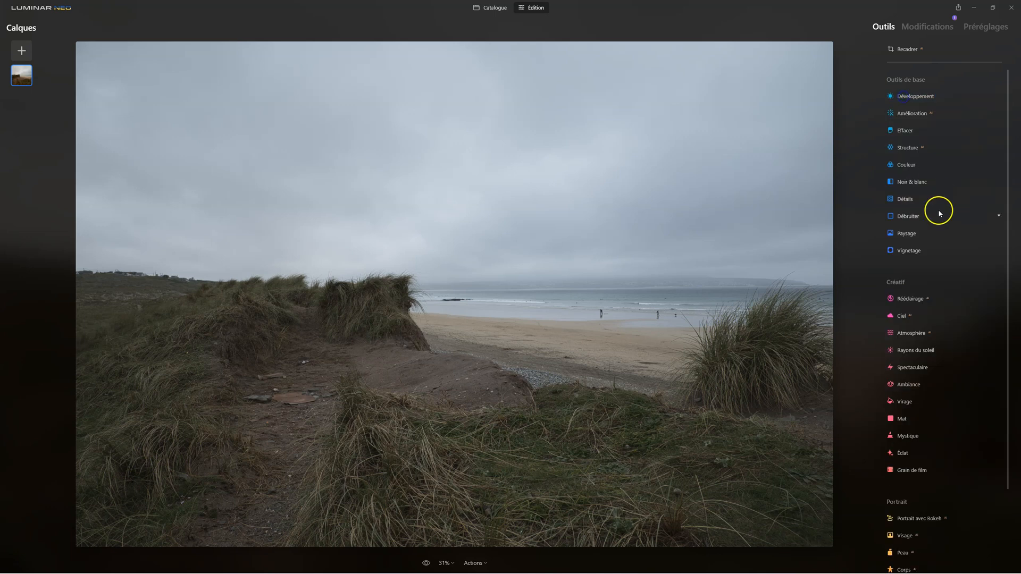
# Step: Raise the Accent AI setting of the Amélioration tool to about 25 on the beach photo
pyautogui.click(894, 148)
pyautogui.moveTo(894, 147); pyautogui.dragTo(895, 156)
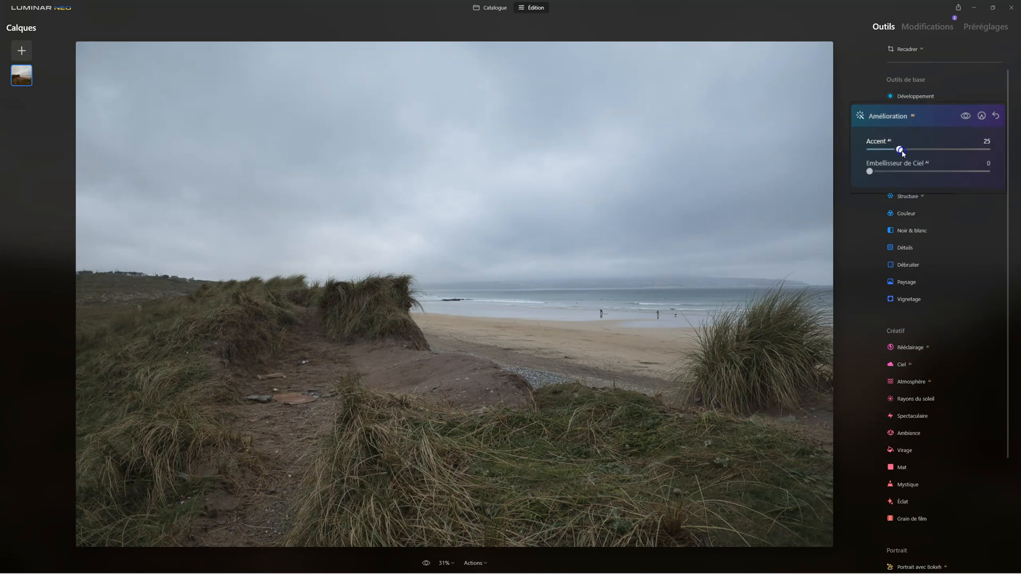
pyautogui.click(907, 114)
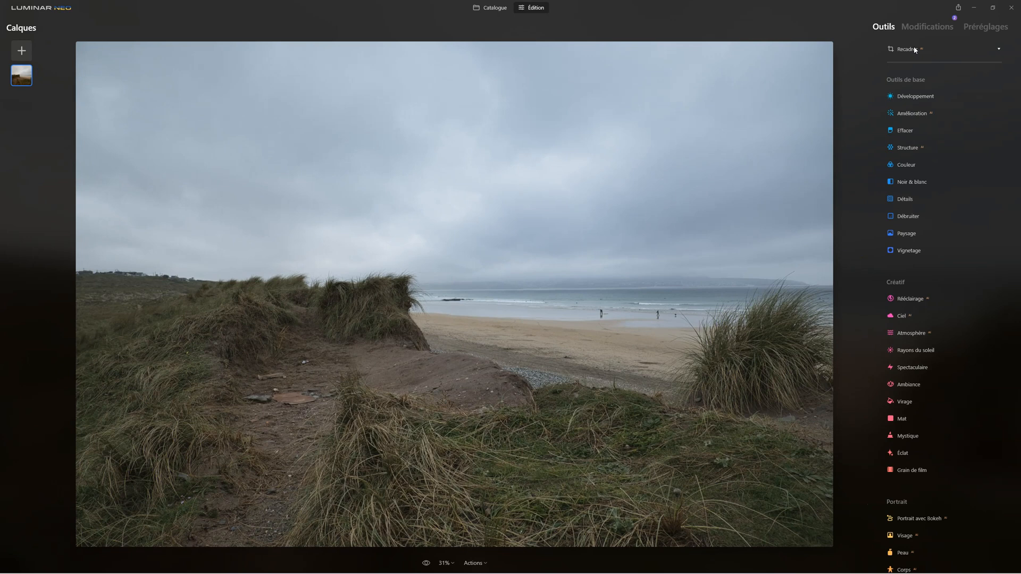
# Step: Try the automatic AI crop on the photo, reposition the image inside the frame, and restore the Originale ratio
pyautogui.click(914, 51)
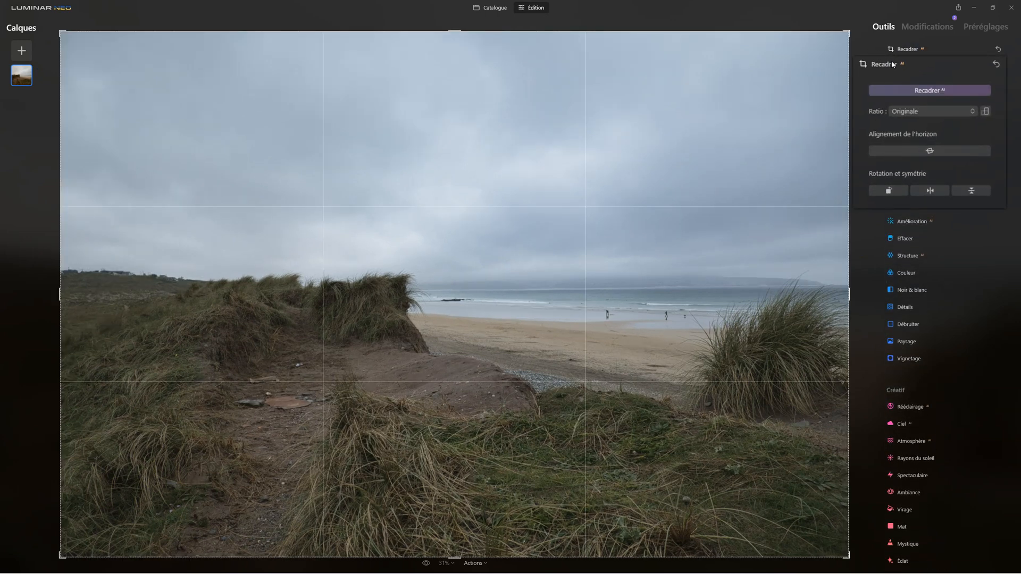
pyautogui.click(905, 95)
pyautogui.click(936, 91)
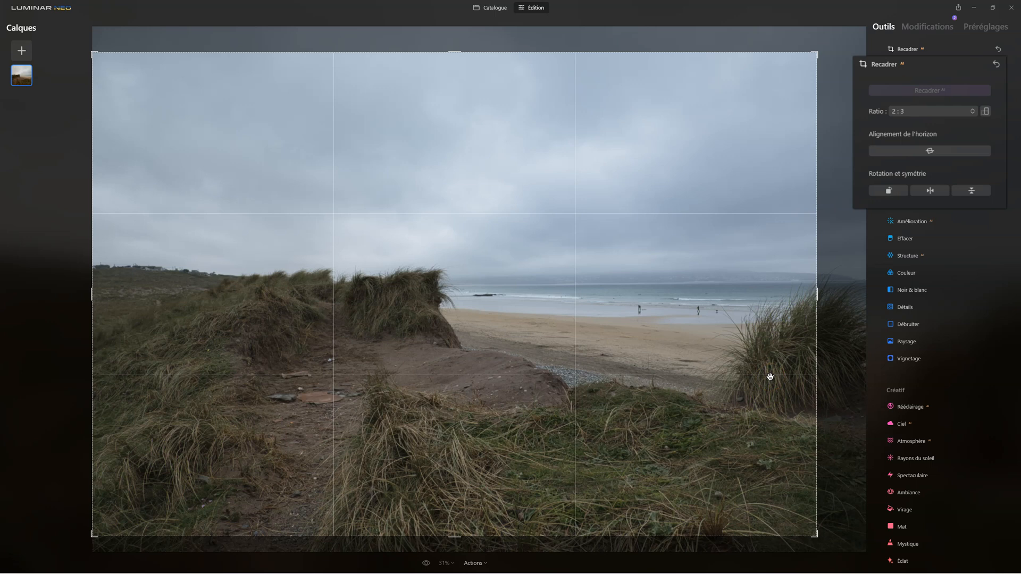
pyautogui.moveTo(581, 319); pyautogui.dragTo(496, 258)
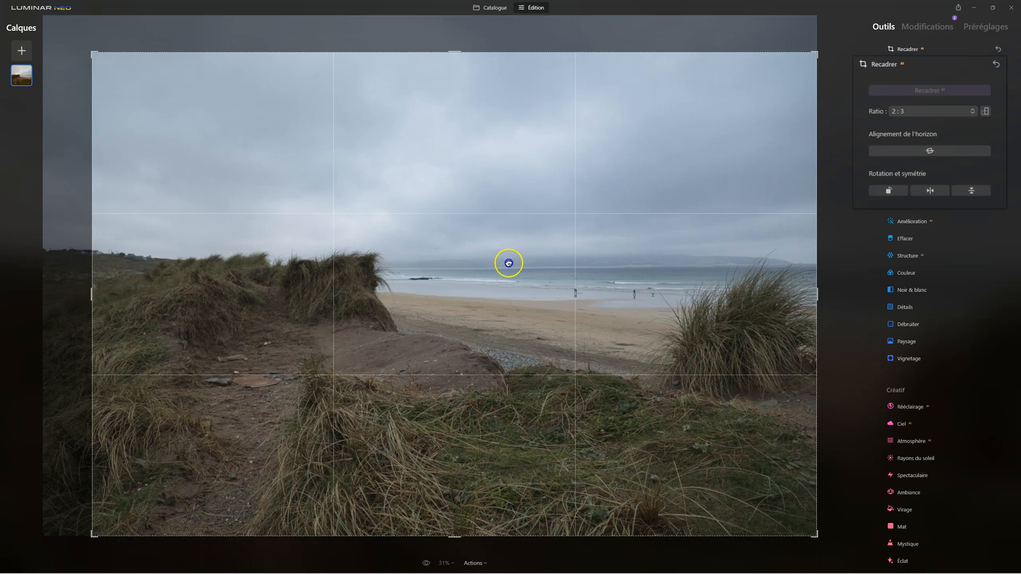
pyautogui.click(959, 109)
pyautogui.click(932, 135)
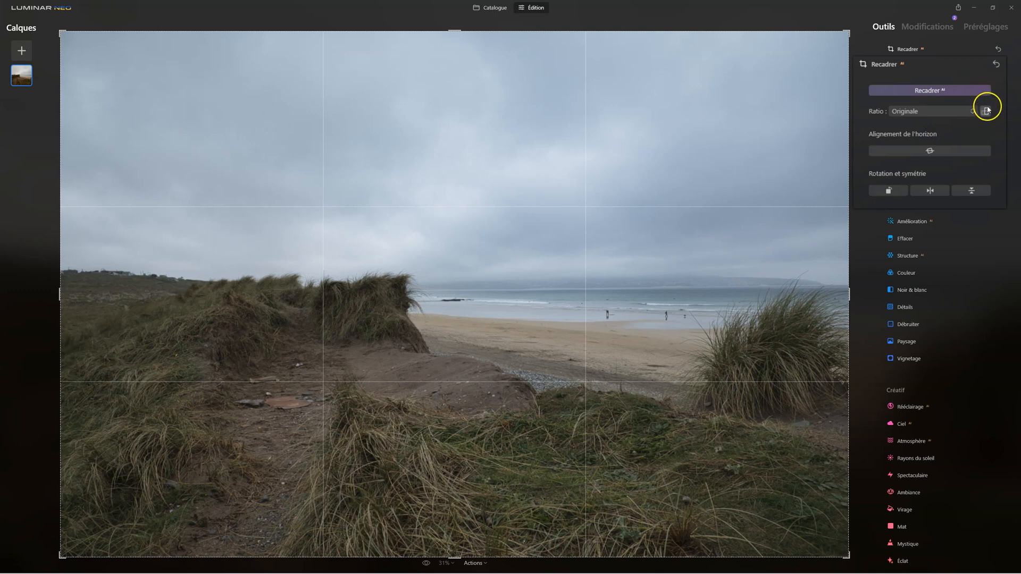
# Step: Try a 16:9 crop ratio, switching the frame to portrait, repositioning the image inside it, and returning to landscape
pyautogui.click(953, 111)
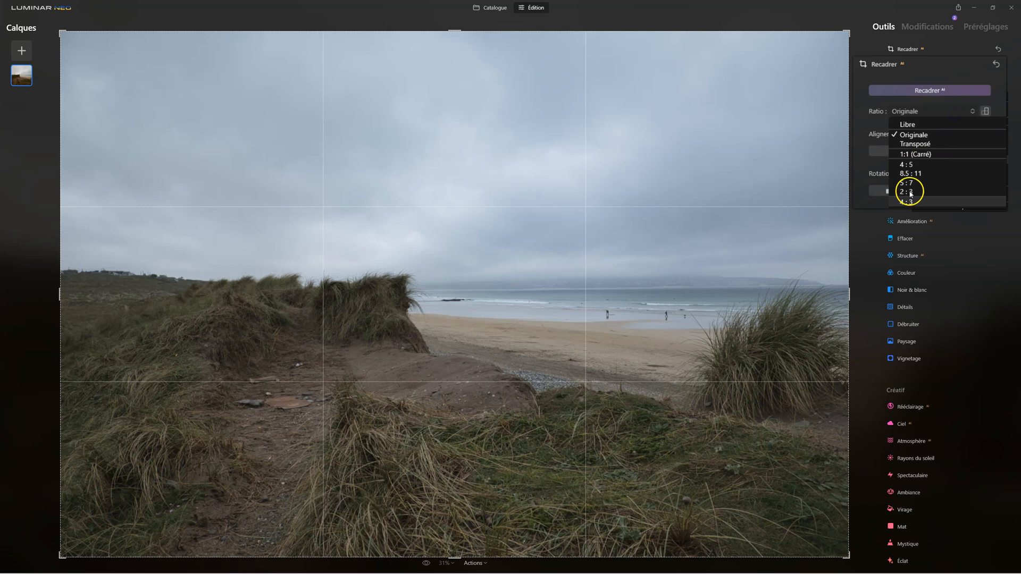
pyautogui.click(935, 178)
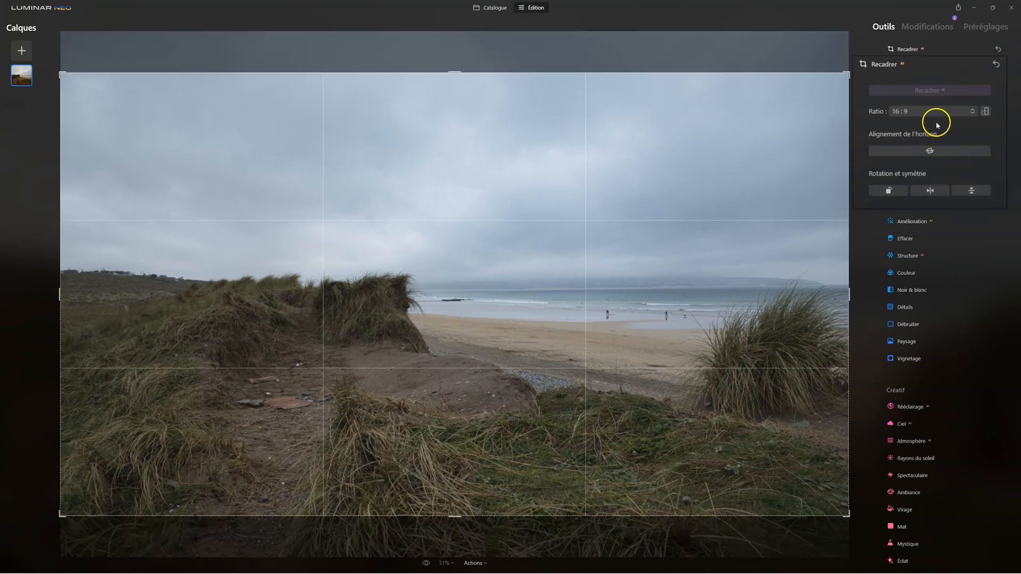
pyautogui.click(985, 112)
pyautogui.click(985, 112)
pyautogui.click(986, 112)
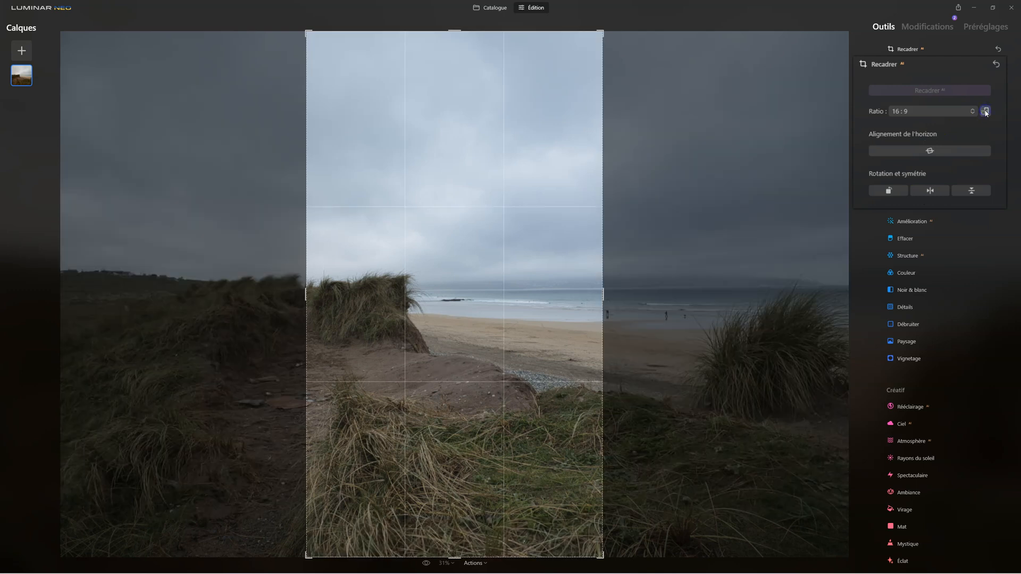
pyautogui.moveTo(520, 262); pyautogui.dragTo(462, 253)
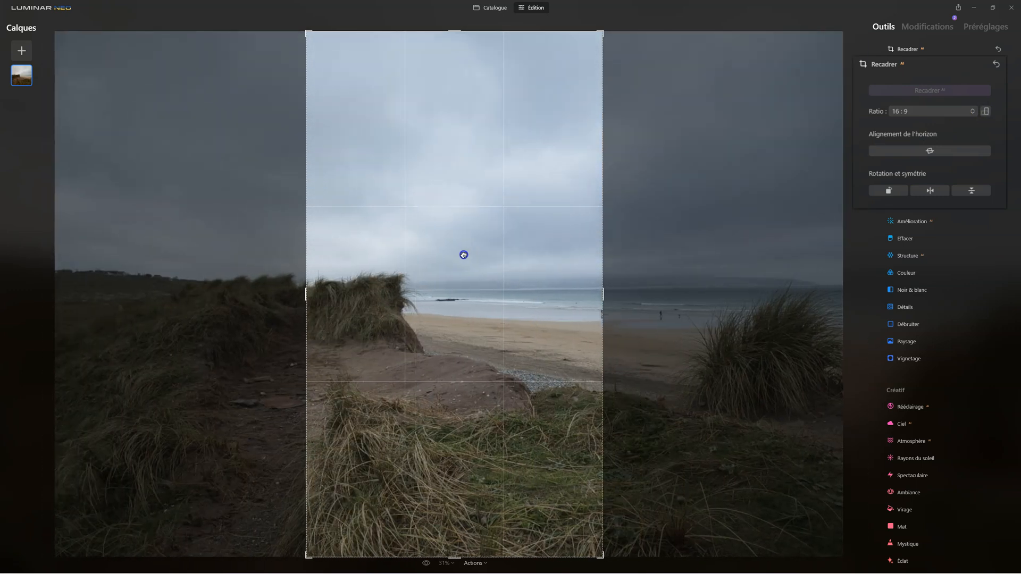
pyautogui.click(988, 111)
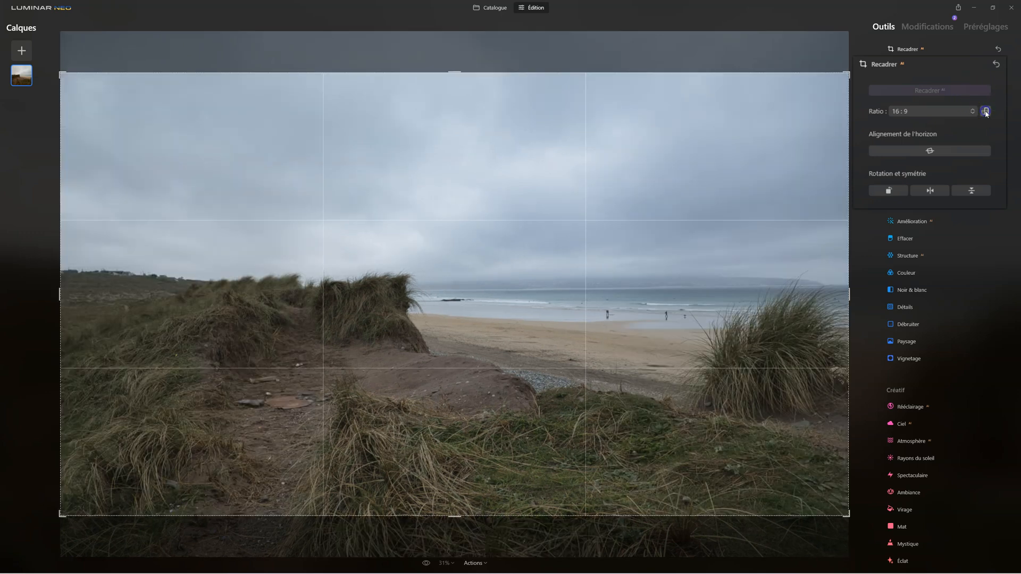
# Step: Open the custom aspect ratio entry, cancel it, and reset the crop ratio to Originale
pyautogui.click(930, 111)
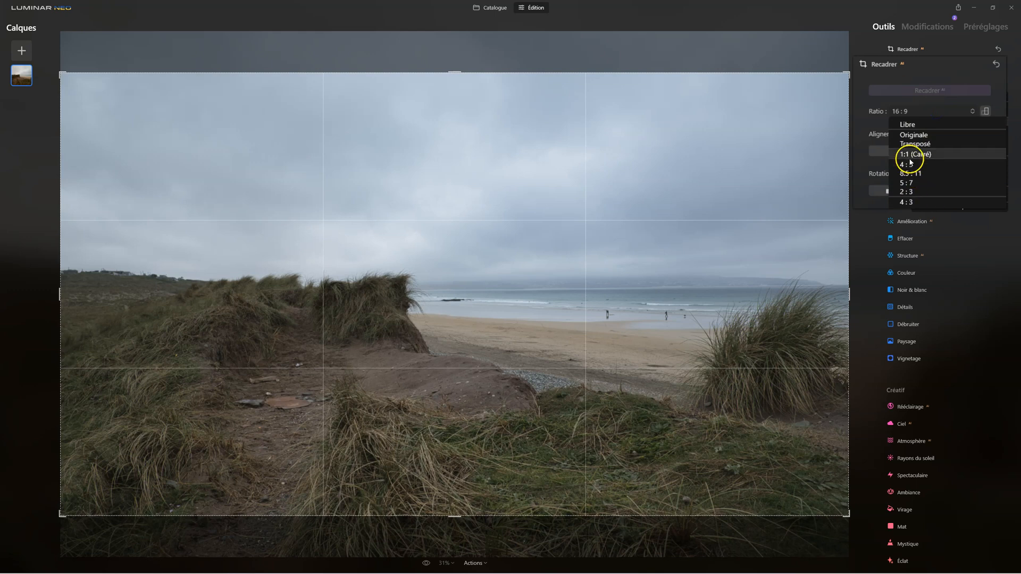
pyautogui.click(945, 206)
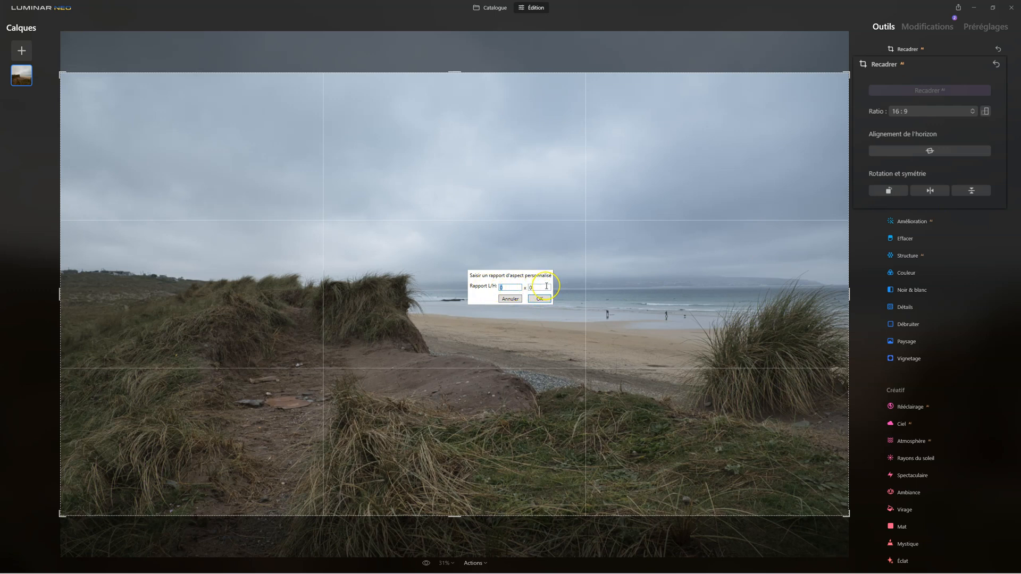
pyautogui.click(509, 298)
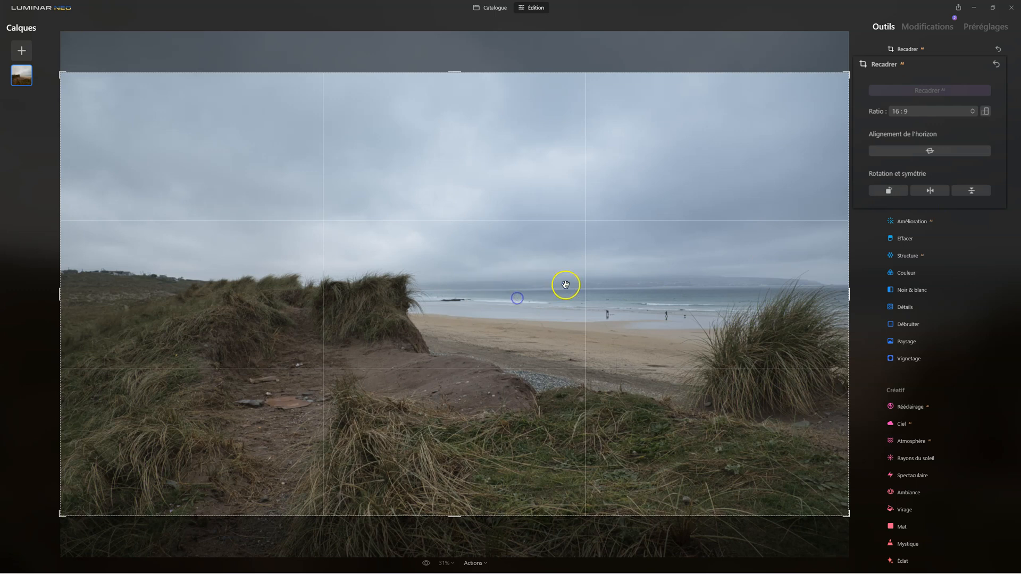
pyautogui.click(944, 117)
pyautogui.click(921, 140)
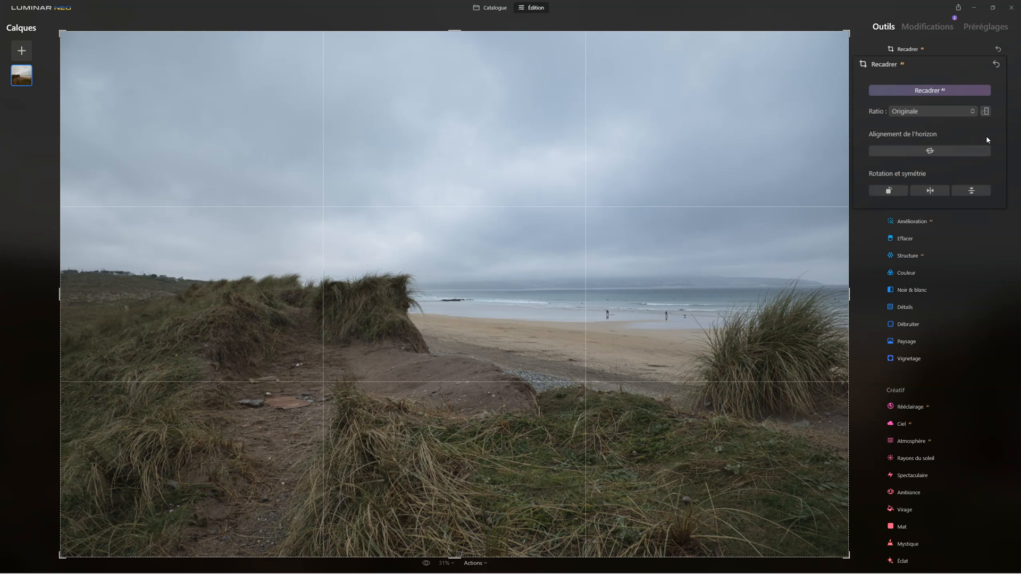
# Step: Align the photo's horizon automatically, fine-tune its tilt by hand, and enlarge the crop frame slightly
pyautogui.click(940, 154)
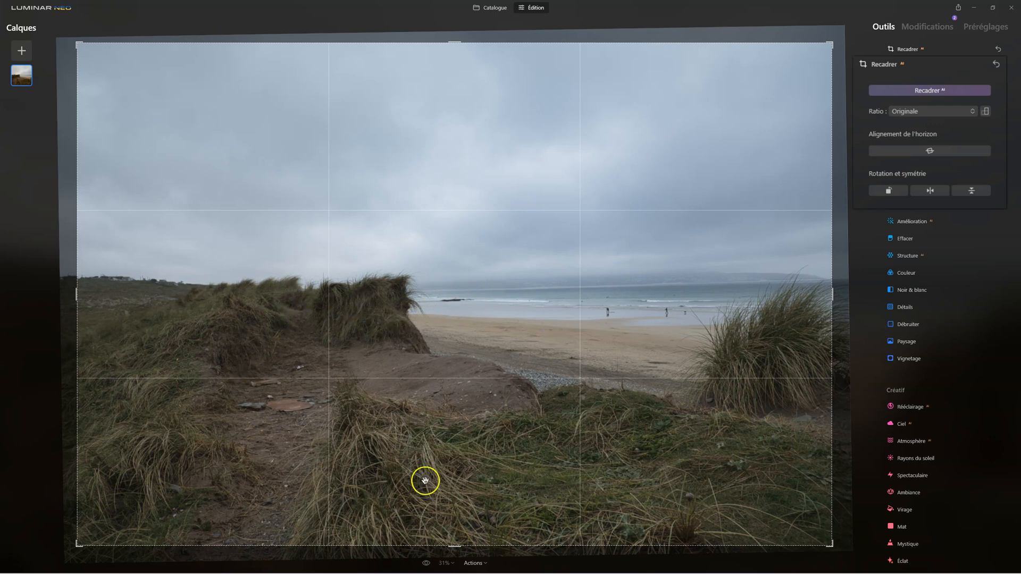
pyautogui.moveTo(851, 292); pyautogui.dragTo(852, 295)
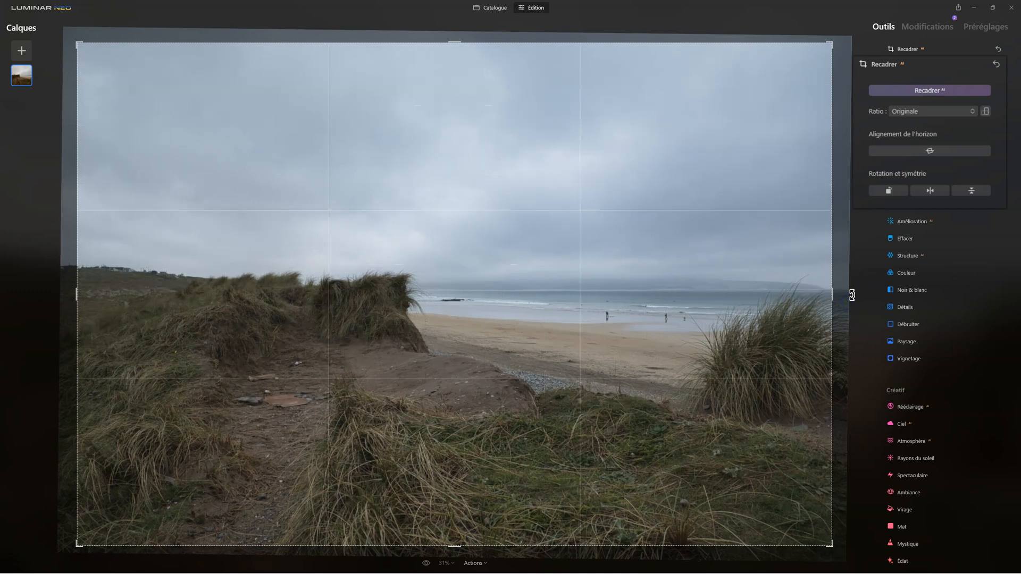
pyautogui.moveTo(833, 299); pyautogui.dragTo(840, 299)
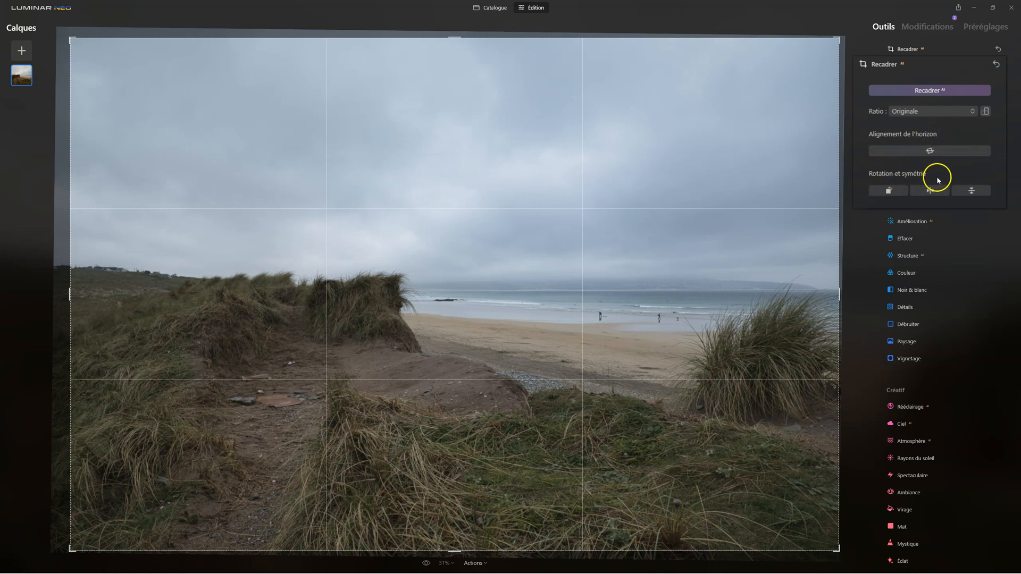
# Step: Rotate the photo repeatedly in 90° steps until it is upright again
pyautogui.click(889, 190)
pyautogui.click(889, 190)
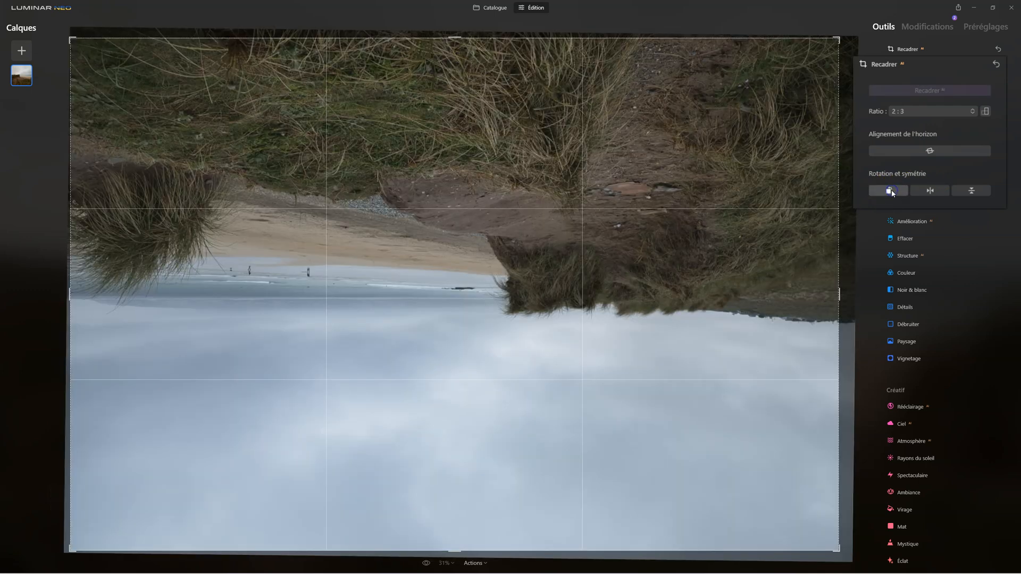
pyautogui.click(889, 190)
pyautogui.click(890, 191)
pyautogui.click(889, 190)
pyautogui.click(889, 190)
pyautogui.click(891, 191)
pyautogui.click(891, 190)
pyautogui.click(890, 191)
pyautogui.click(891, 190)
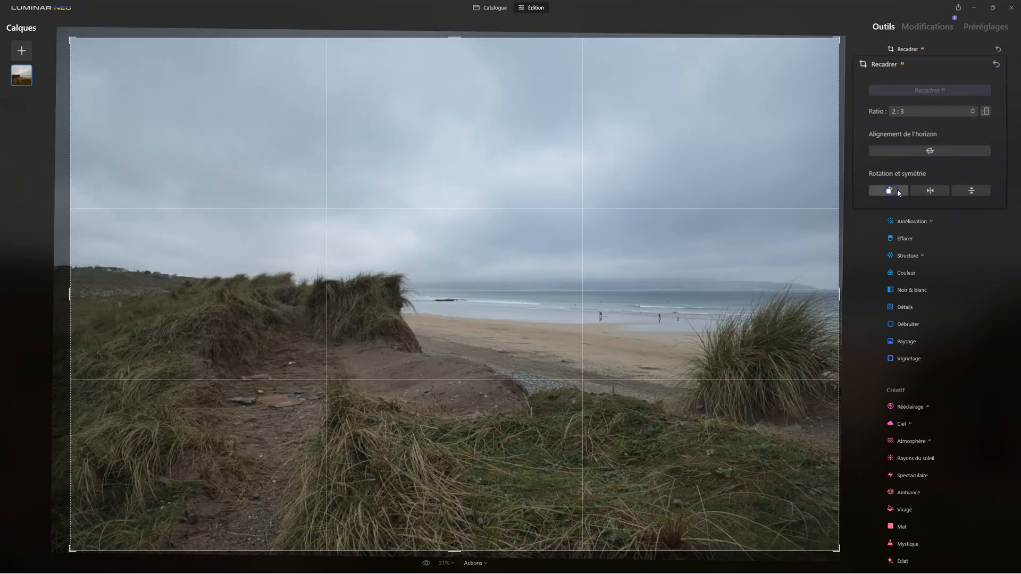
# Step: Try the horizontal and vertical flips on the photo, returning it to its unmirrored upright view
pyautogui.click(929, 191)
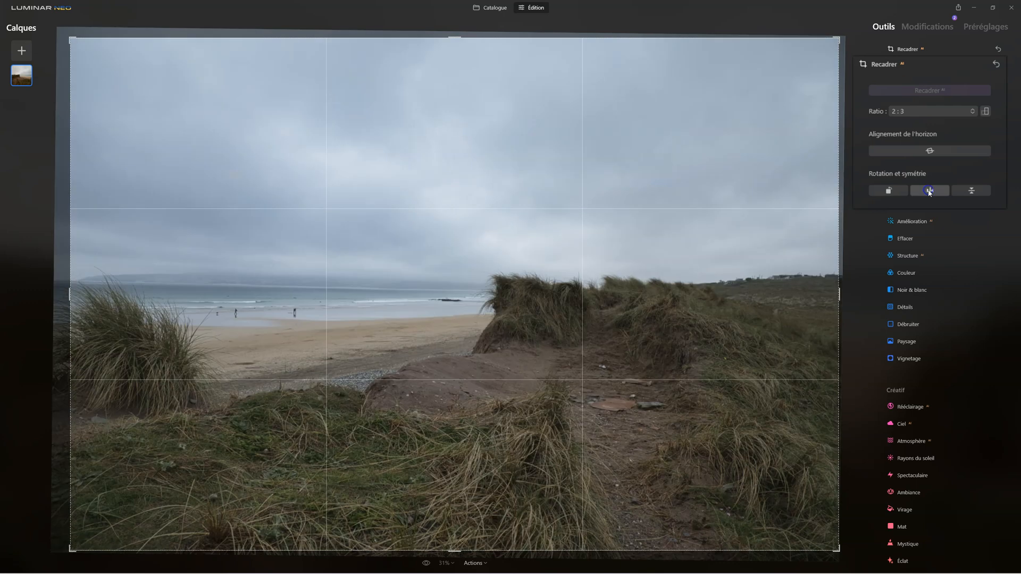
pyautogui.click(929, 190)
pyautogui.click(929, 190)
pyautogui.click(930, 190)
pyautogui.click(975, 192)
pyautogui.click(976, 193)
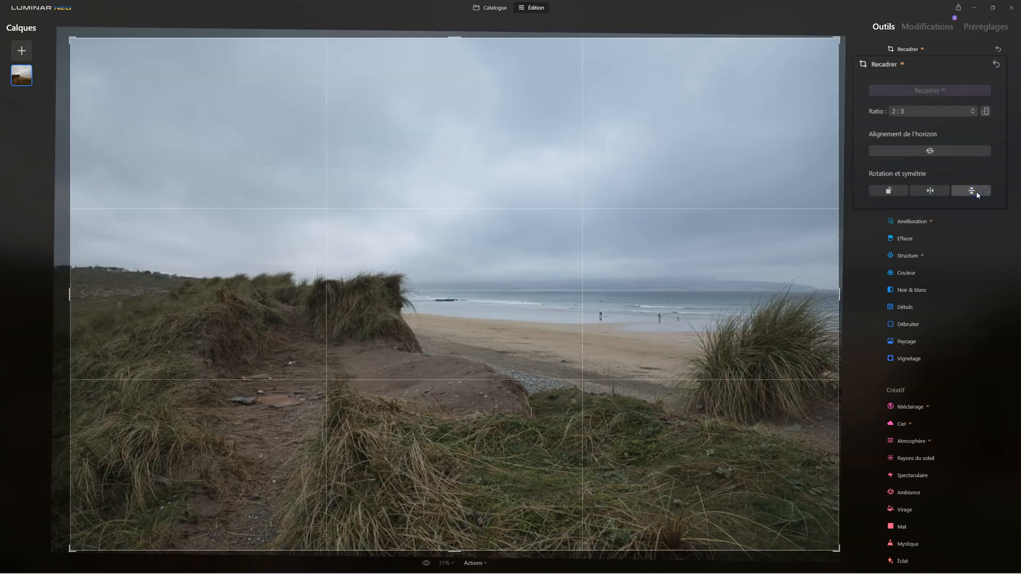
# Step: Combine horizontal and vertical flips with 90° rotations, bringing the photo back to its unmirrored upright orientation
pyautogui.click(927, 192)
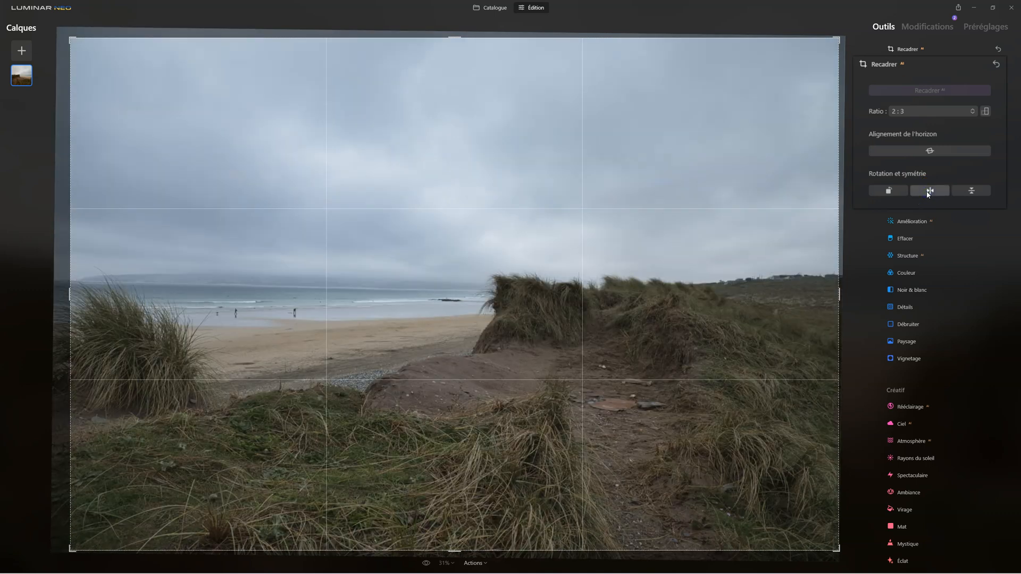
pyautogui.click(895, 191)
pyautogui.click(897, 192)
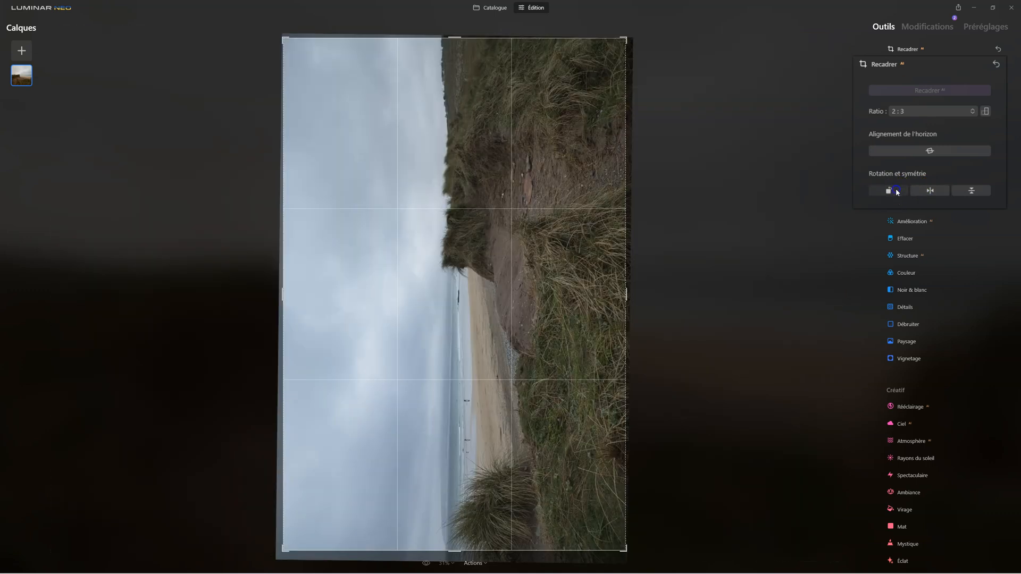
pyautogui.click(898, 191)
pyautogui.click(897, 191)
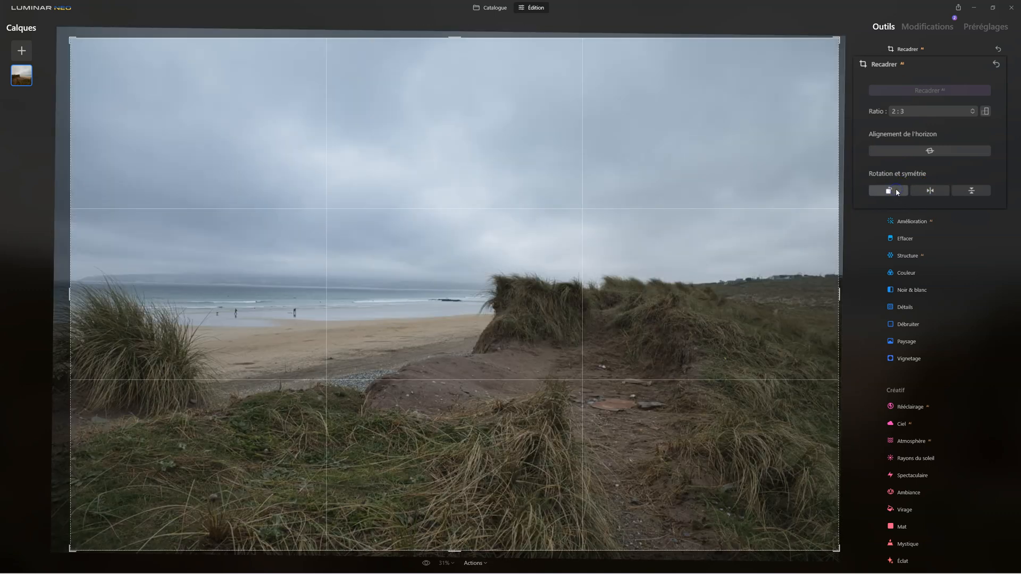
pyautogui.click(971, 190)
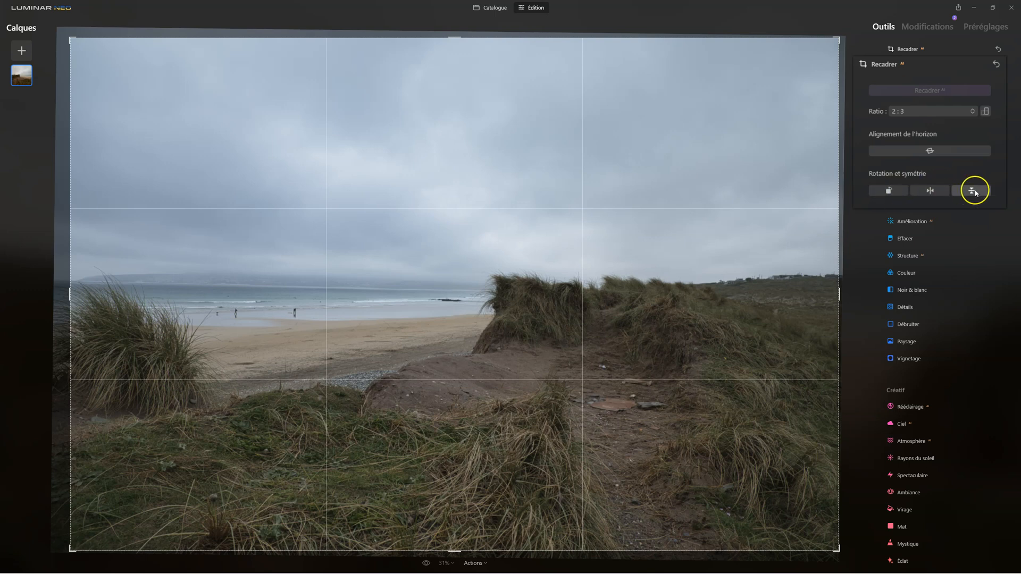
pyautogui.click(888, 191)
pyautogui.click(888, 192)
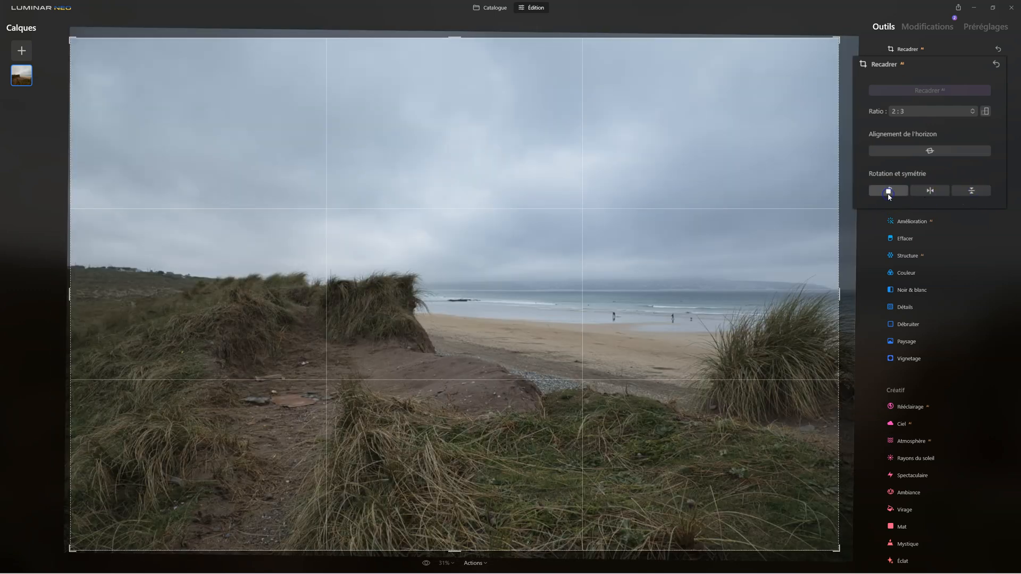
pyautogui.click(943, 195)
# Step: Resize the crop frame from its side edge to about 5856 by 3946 pixels and apply the crop
pyautogui.moveTo(842, 300); pyautogui.dragTo(866, 300)
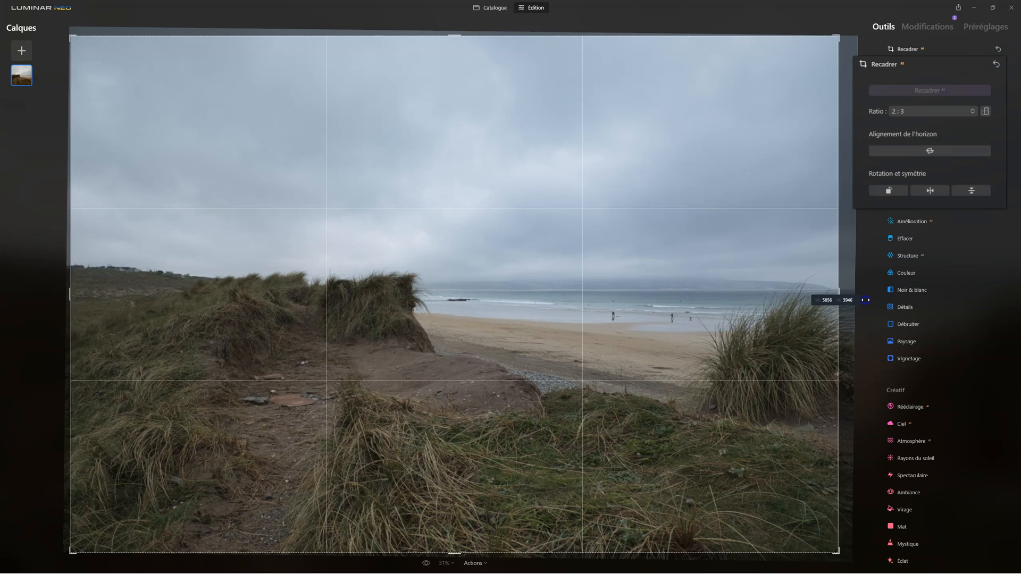
pyautogui.click(888, 63)
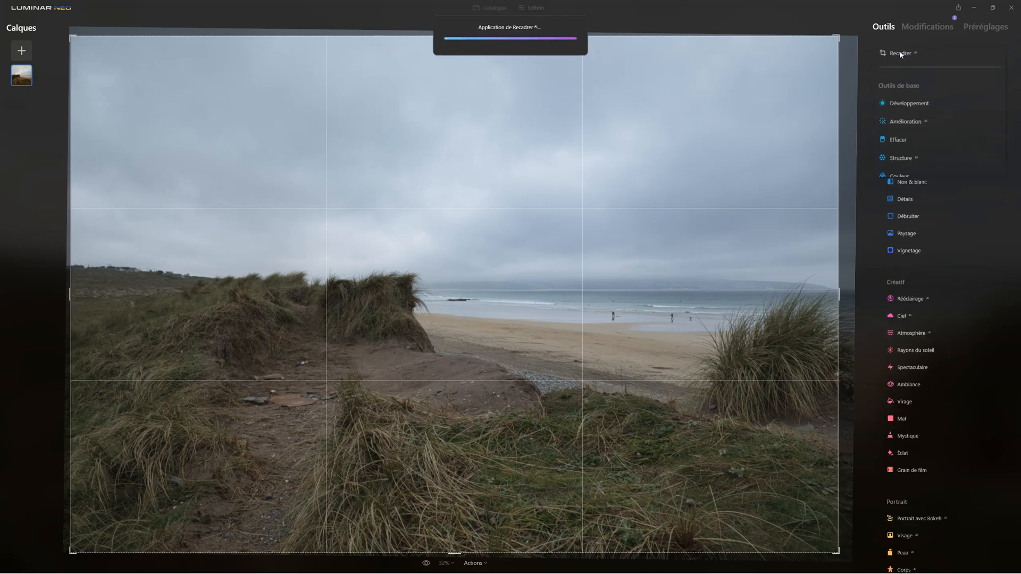